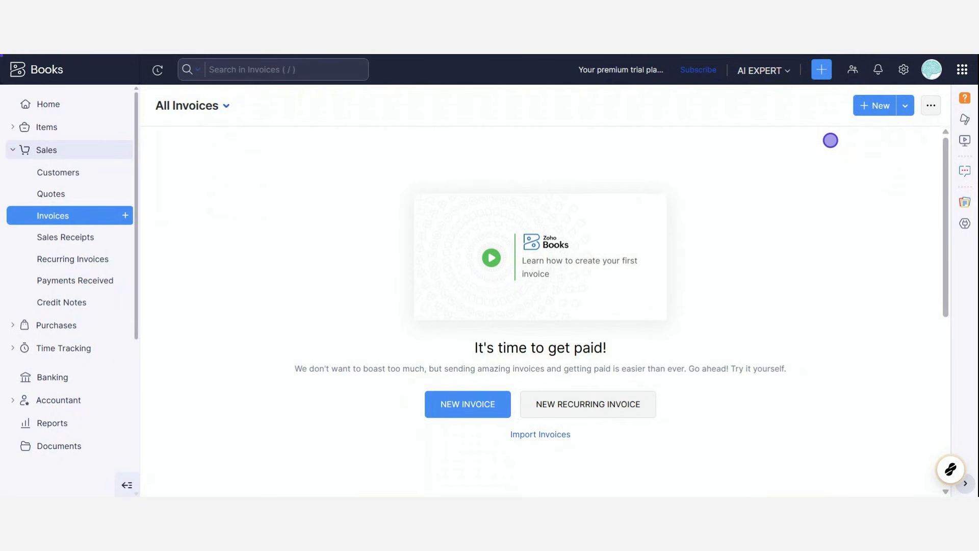
Start a new customer record and set its customer type to Individual.
mouse_move(947, 472)
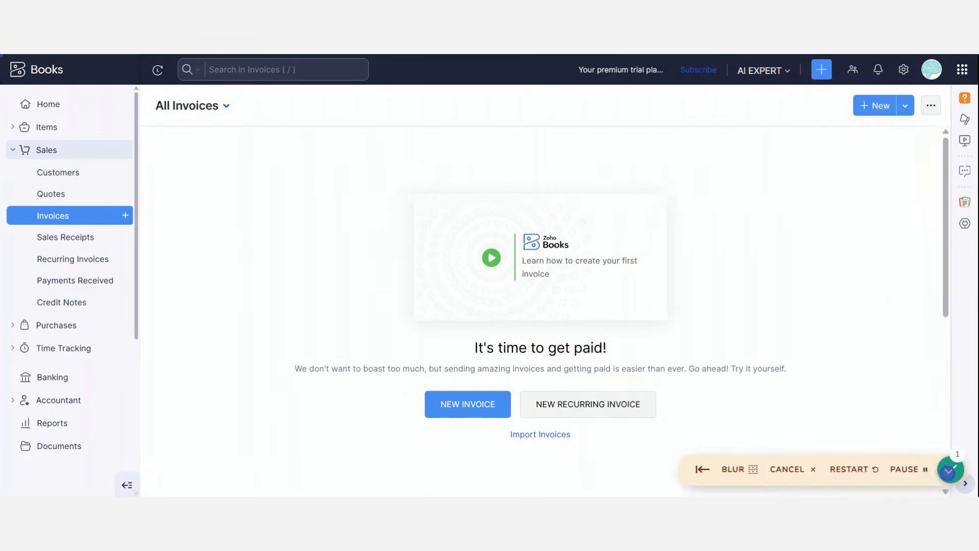
left_click(821, 69)
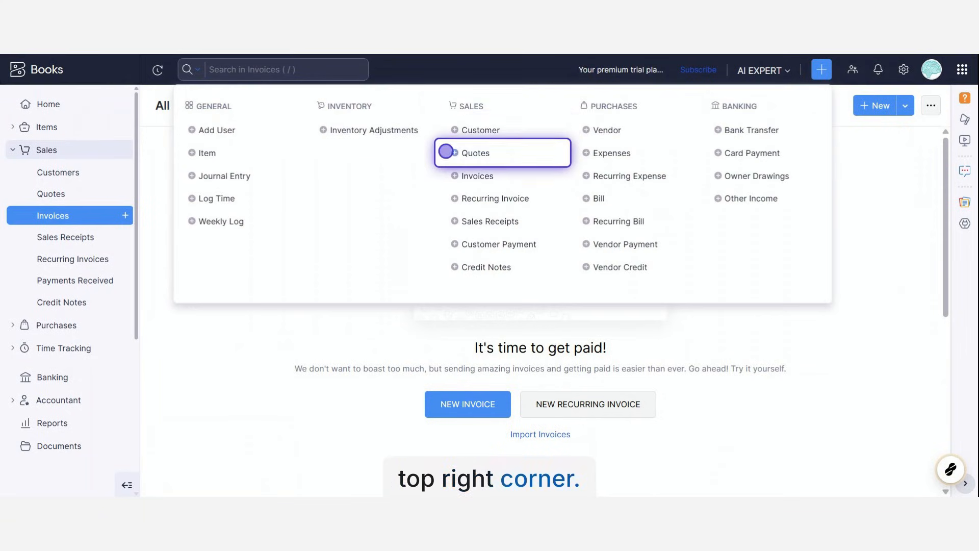
left_click(468, 130)
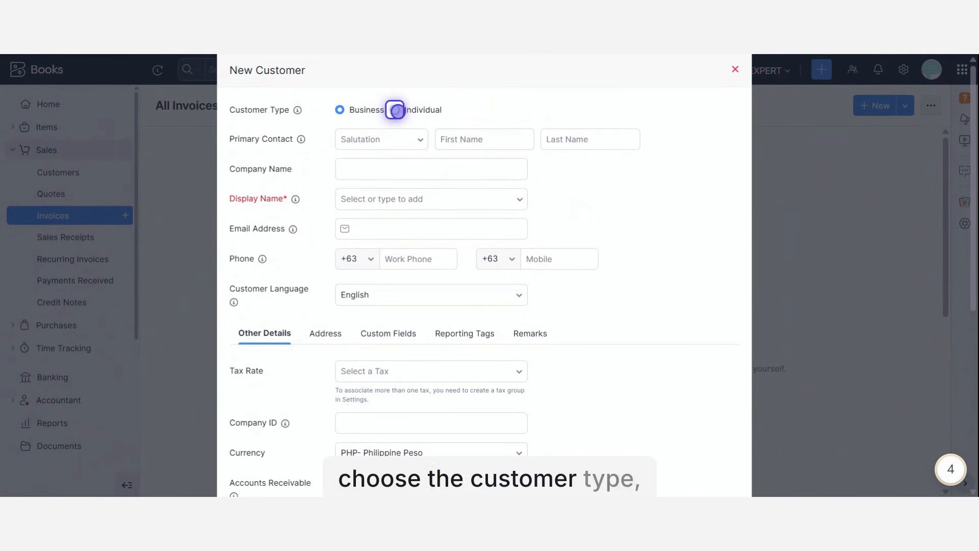
left_click(395, 110)
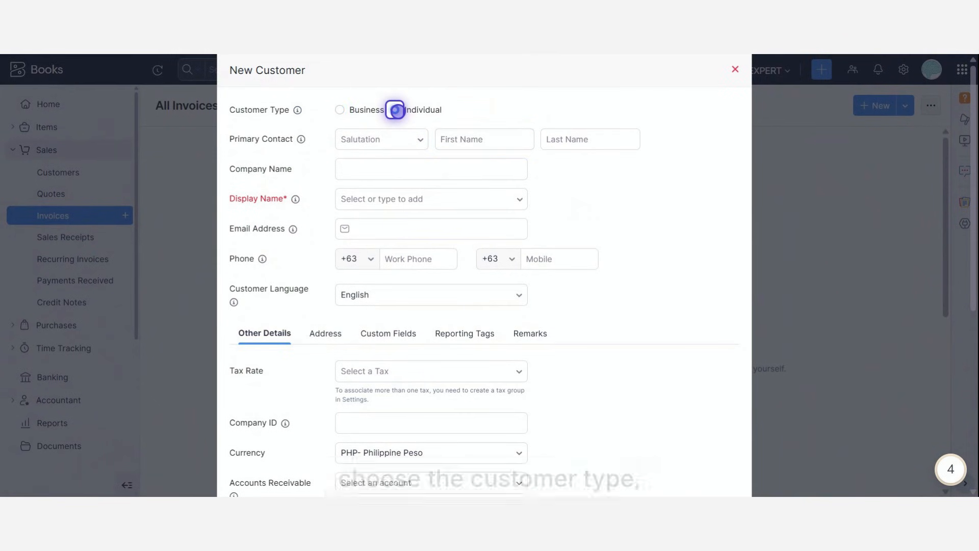
Set the primary contact's salutation to Ms. and fill in the contact's first name, last name and e-mail.
left_click(390, 141)
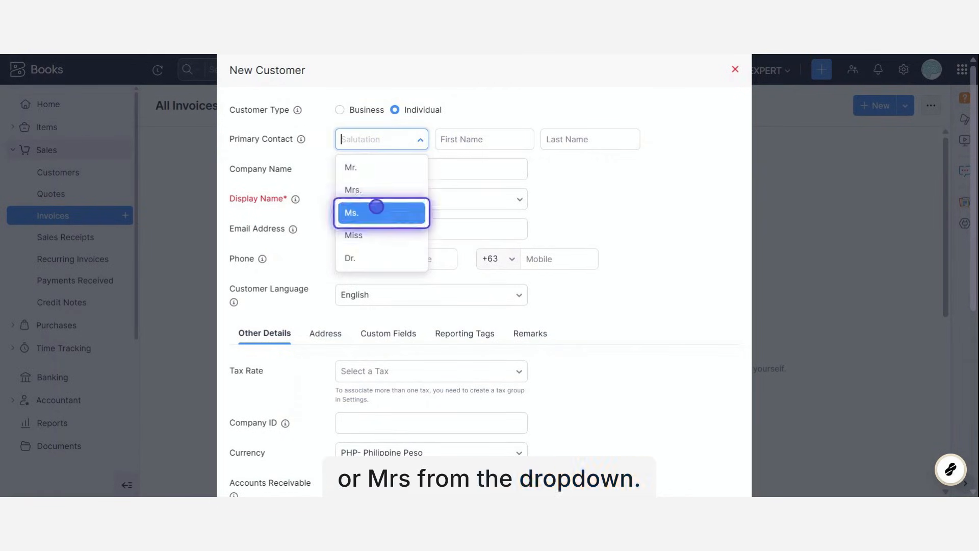
left_click(402, 212)
left_click(474, 137)
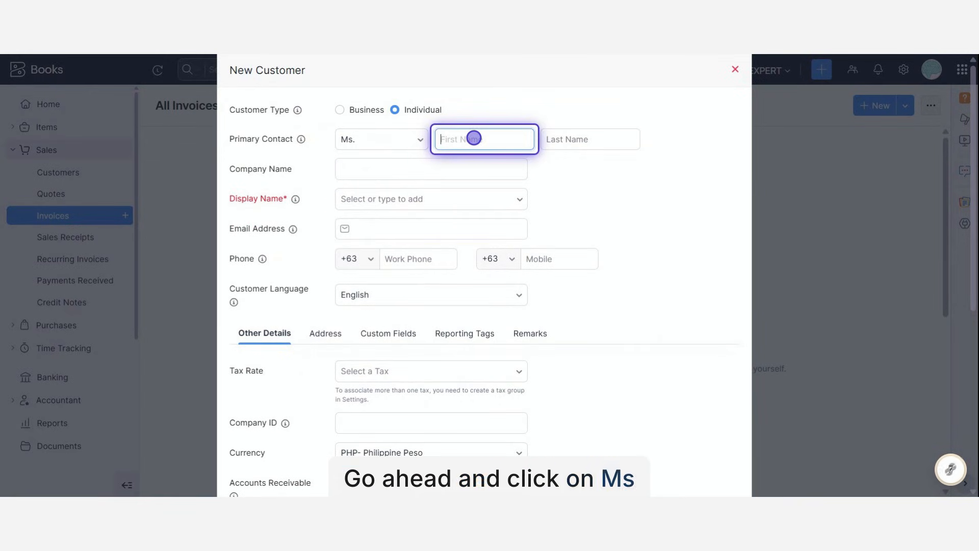
left_click(528, 208)
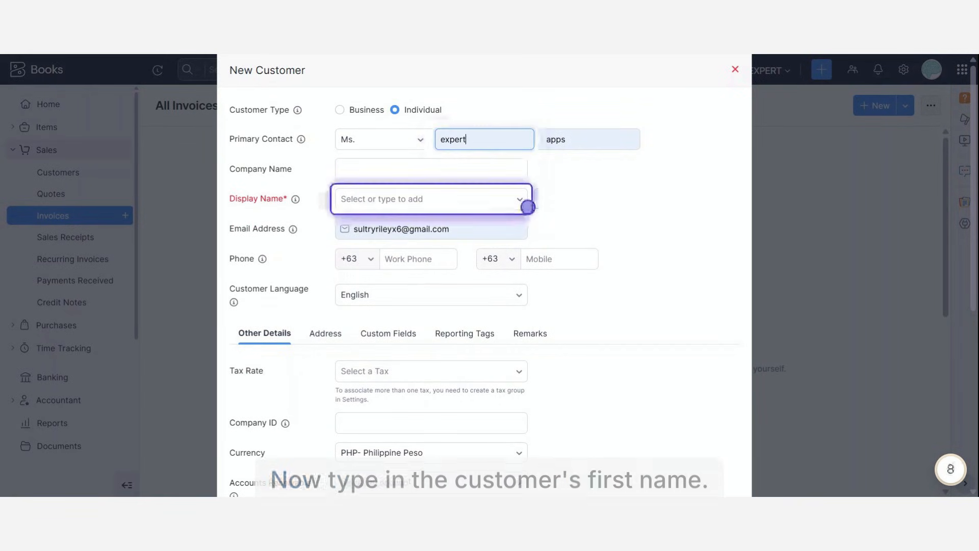
Enter bobby as the company name and choose it as the customer's display name.
left_click(464, 168)
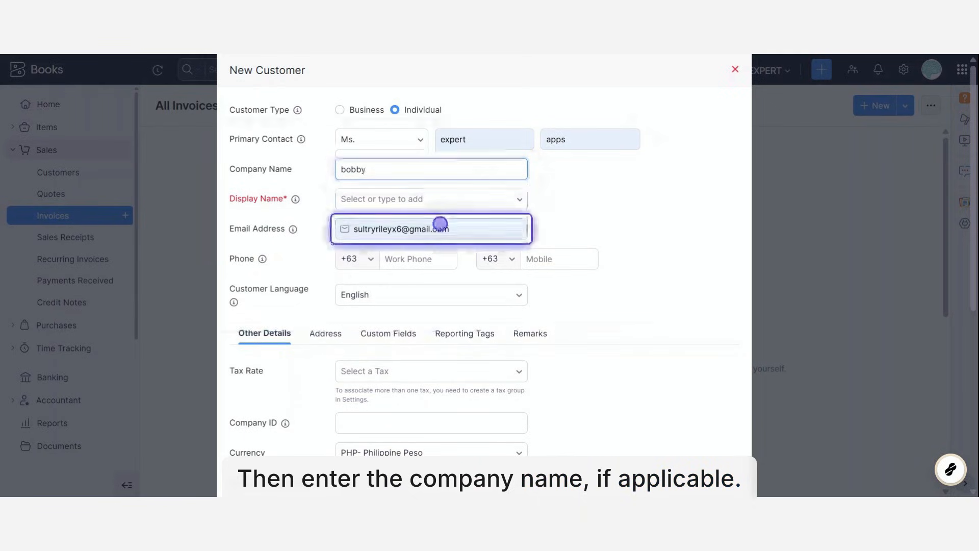
left_click(462, 206)
left_click(462, 207)
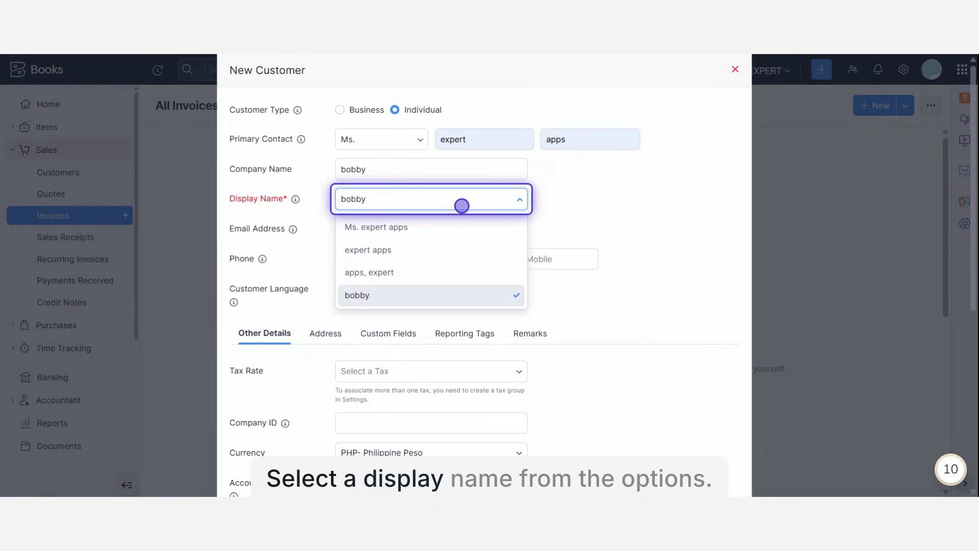
left_click(415, 296)
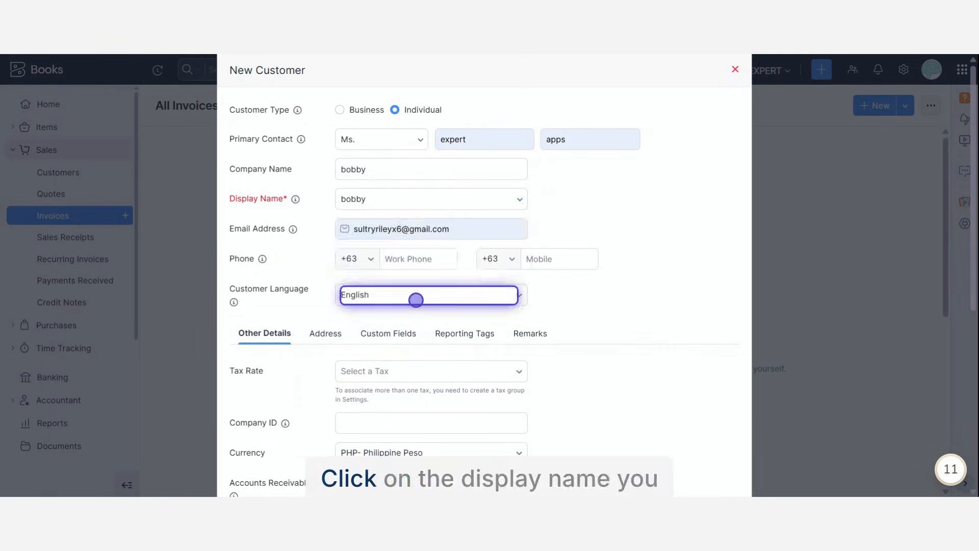
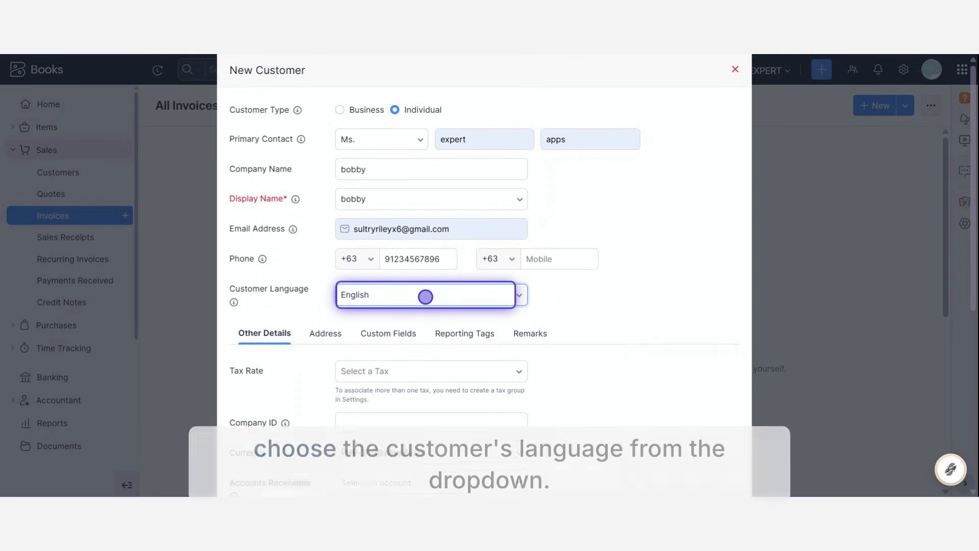
Enter the customer's work phone number and set the customer language to English.
left_click(426, 296)
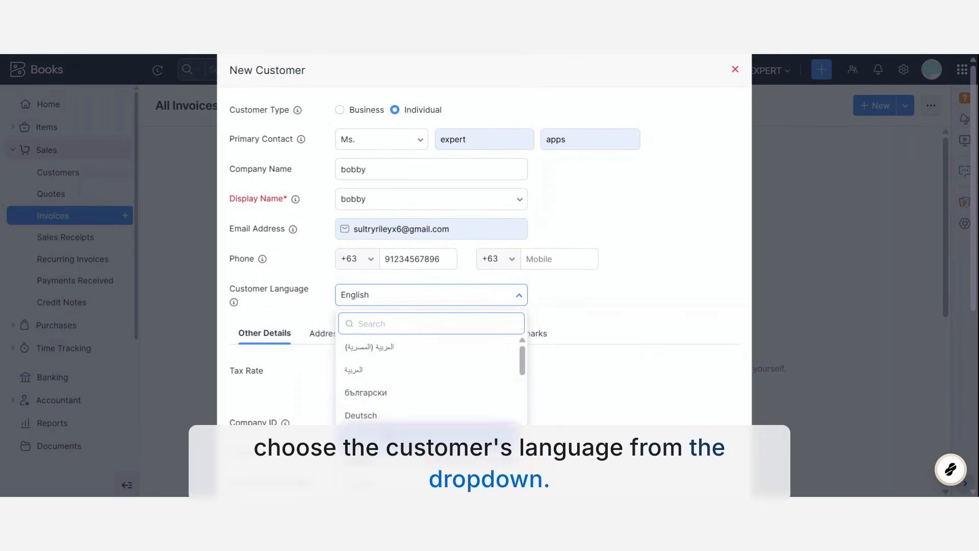
left_click(376, 459)
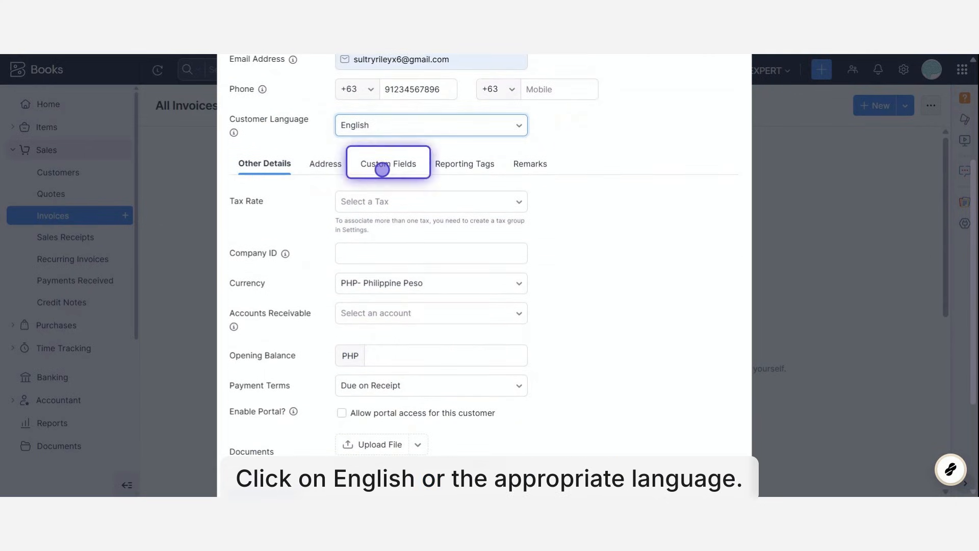
Fill in the company ID and set the customer's currency to GBP- Pound Sterling.
left_click(362, 201)
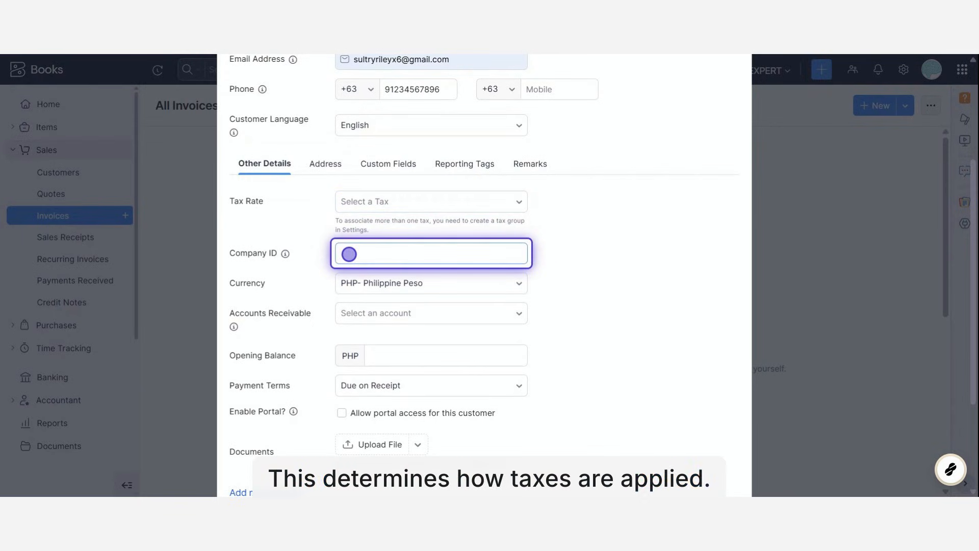
left_click(349, 253)
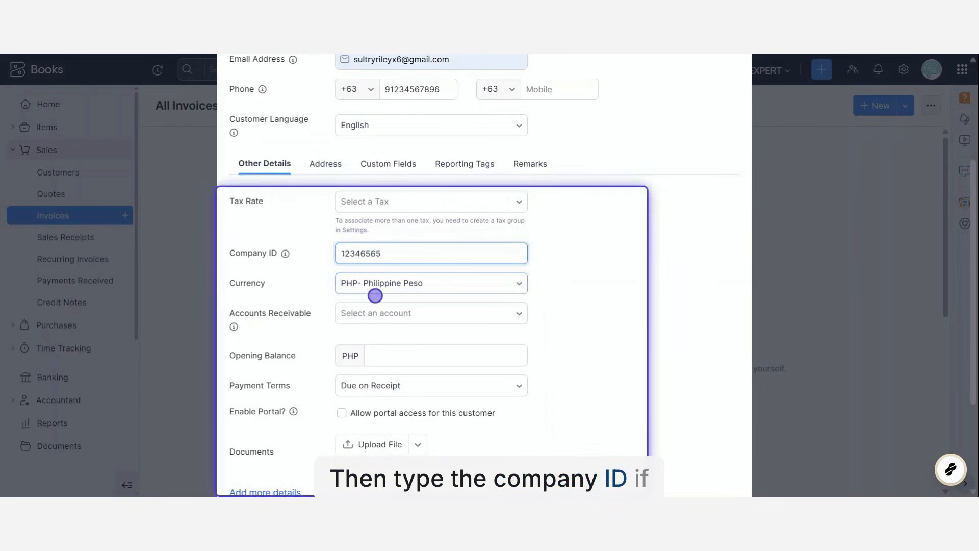
left_click(384, 282)
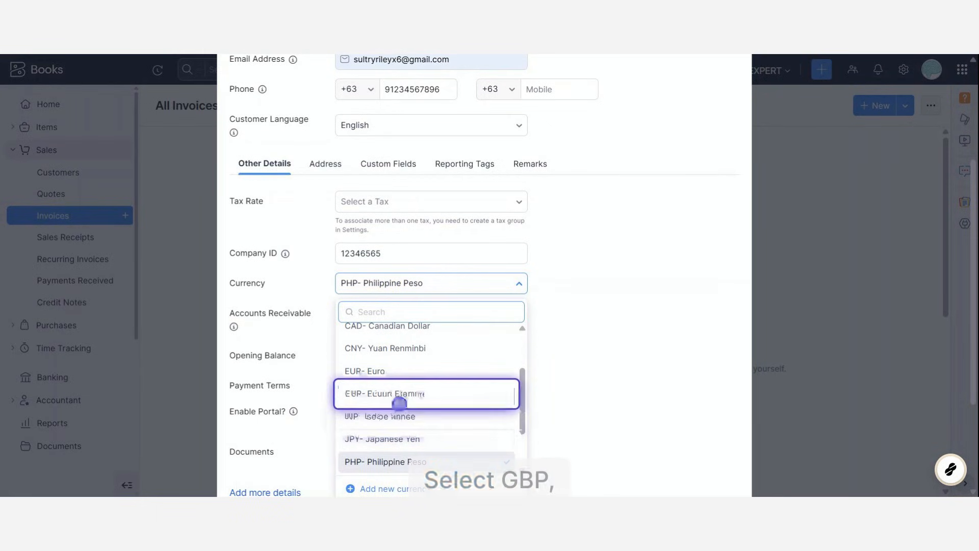
left_click(400, 398)
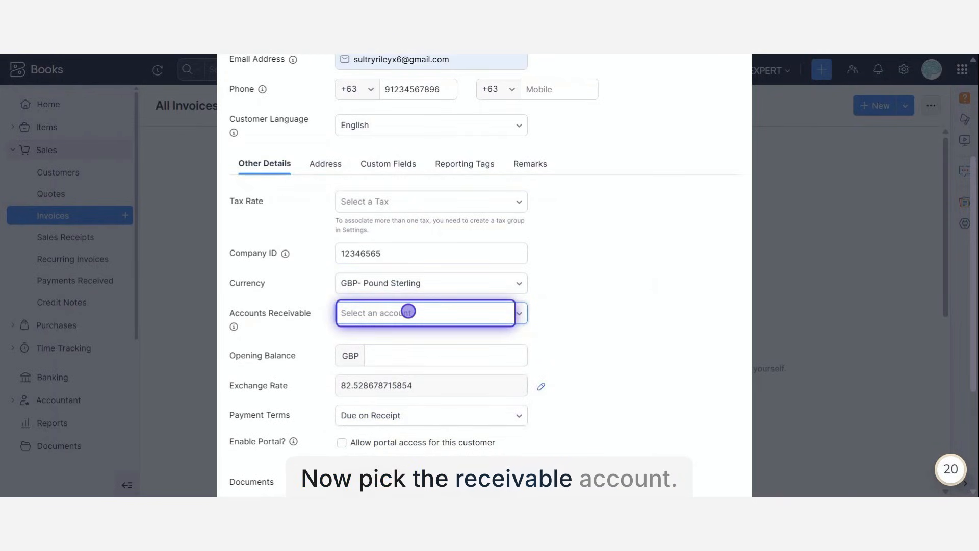
Assign the Accounts Receivable account to the customer and set the opening balance to 1324 GBP.
left_click(408, 312)
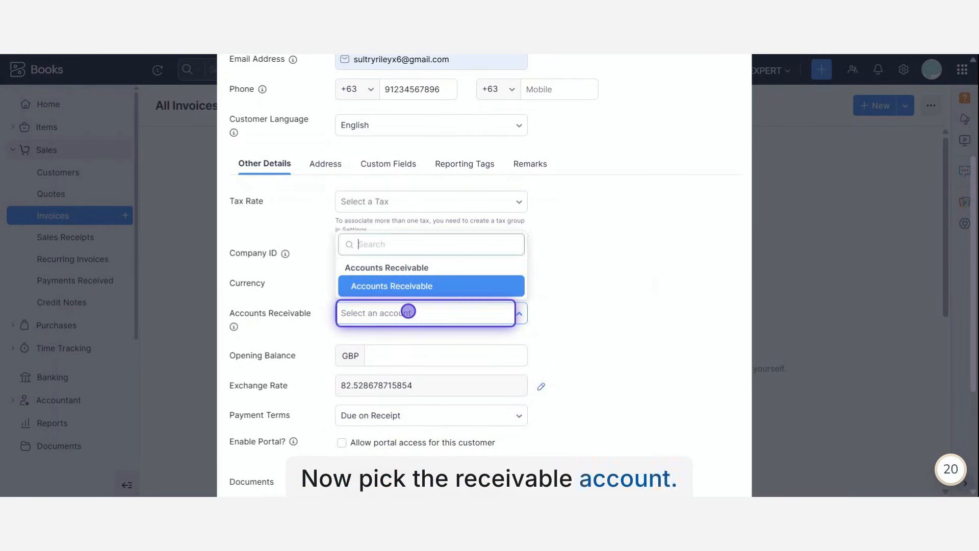
left_click(420, 288)
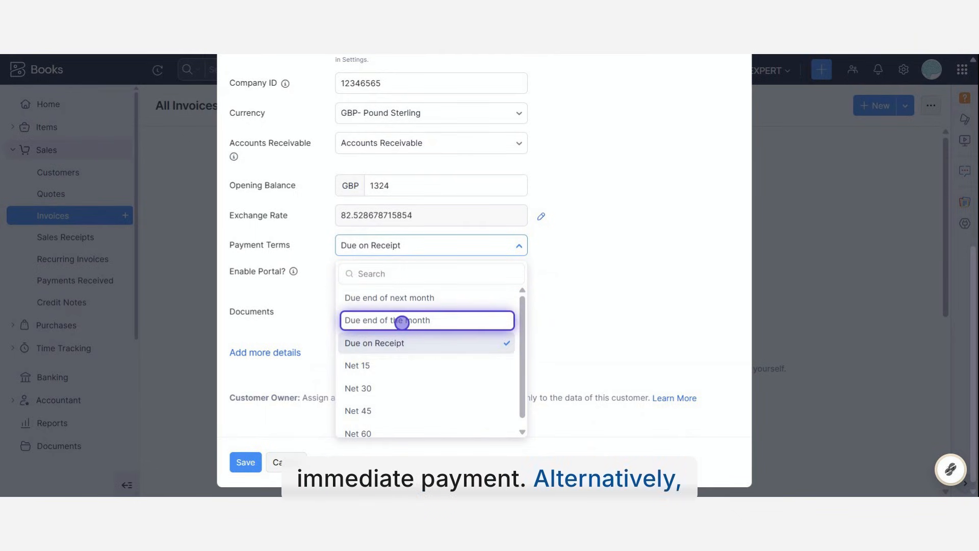
Set the payment terms to Due end of the month, and allow portal access with one document attached.
left_click(402, 322)
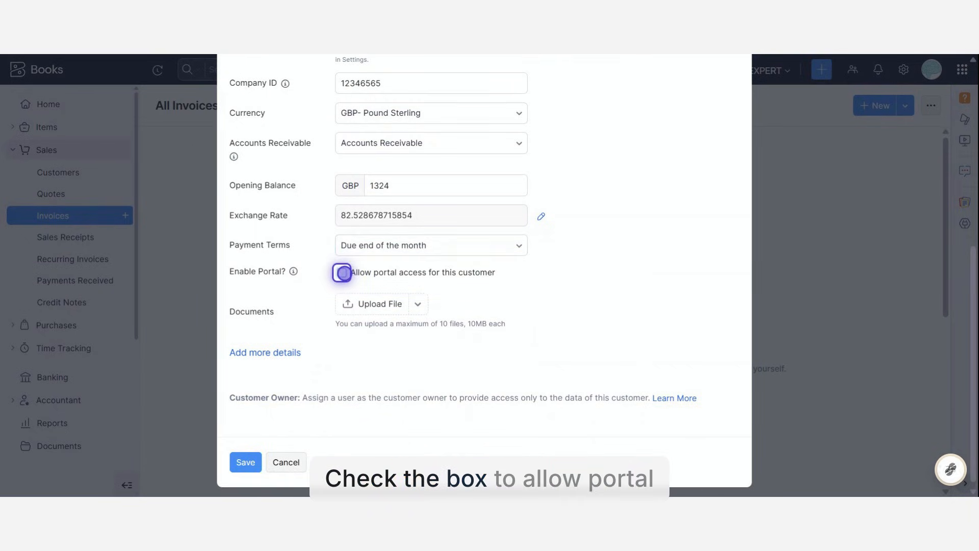
left_click(343, 272)
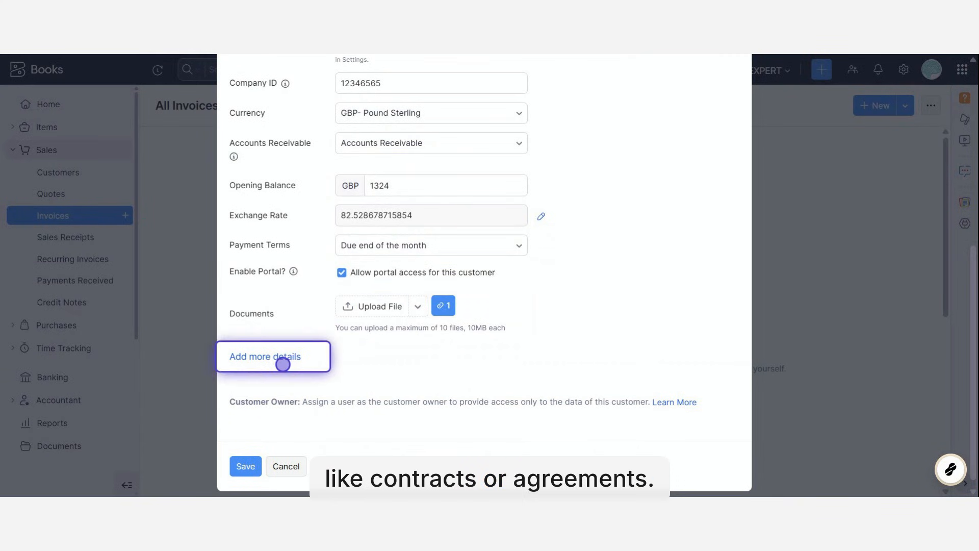
left_click(279, 355)
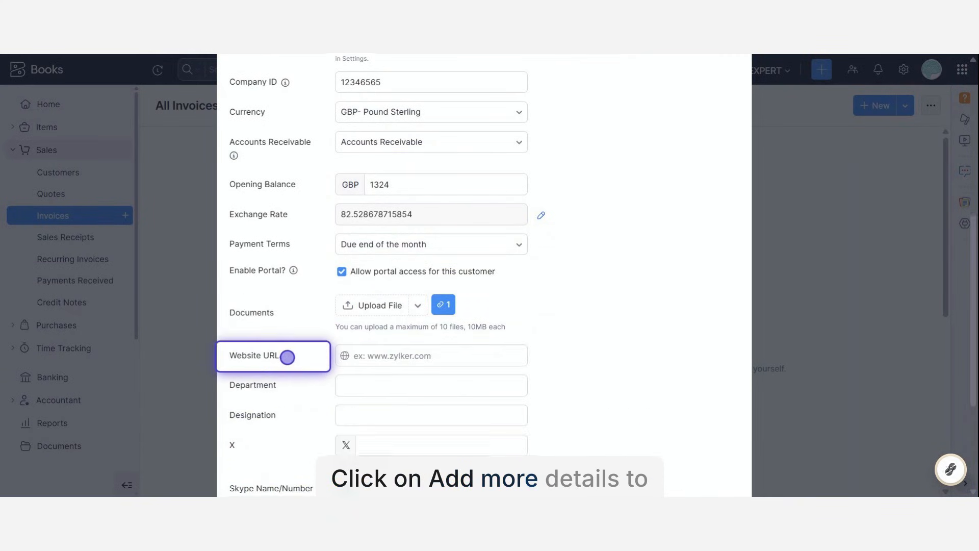
left_click(376, 187)
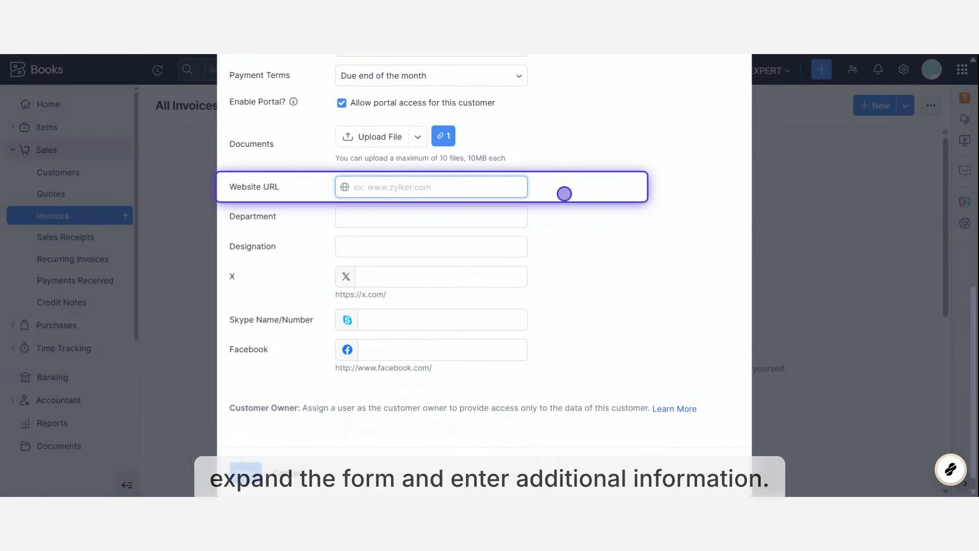
type("www.bobby.com")
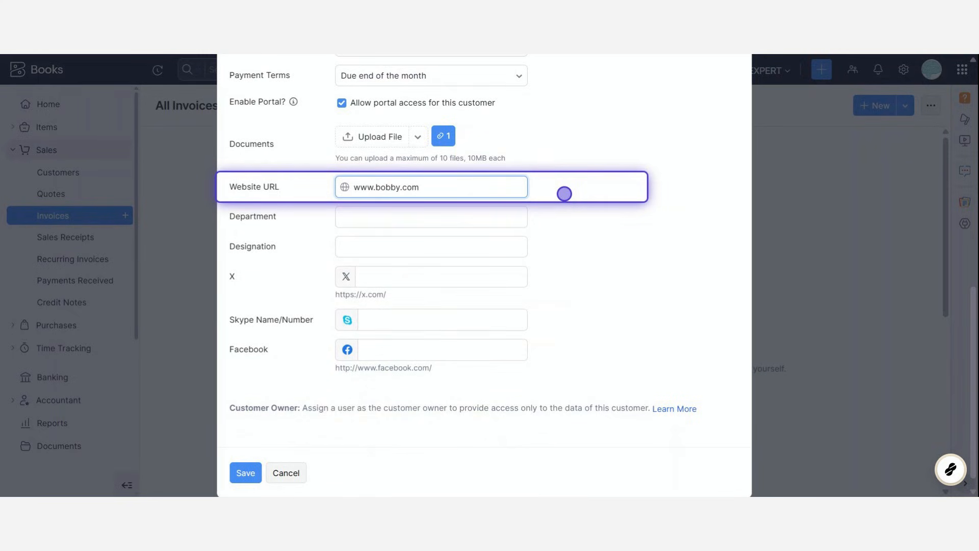
left_click(418, 216)
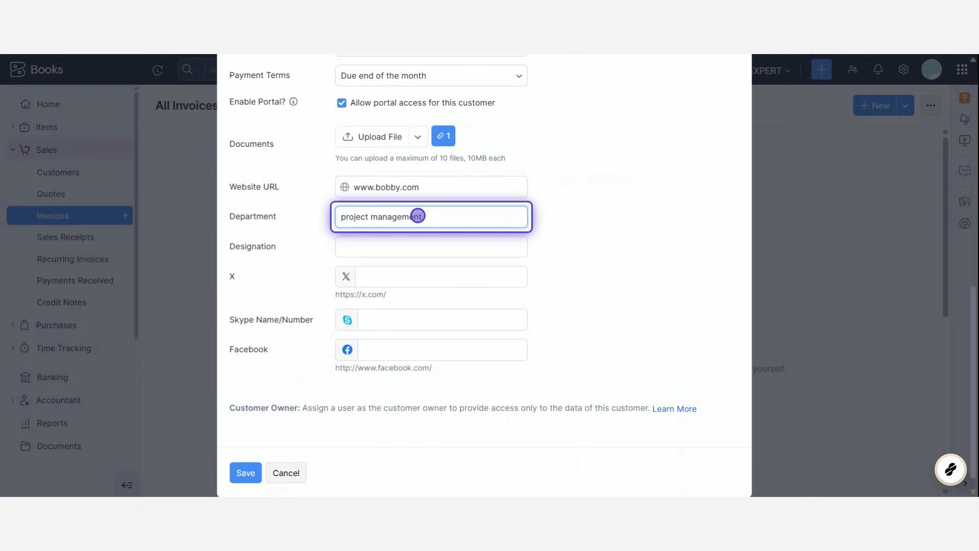
left_click(392, 245)
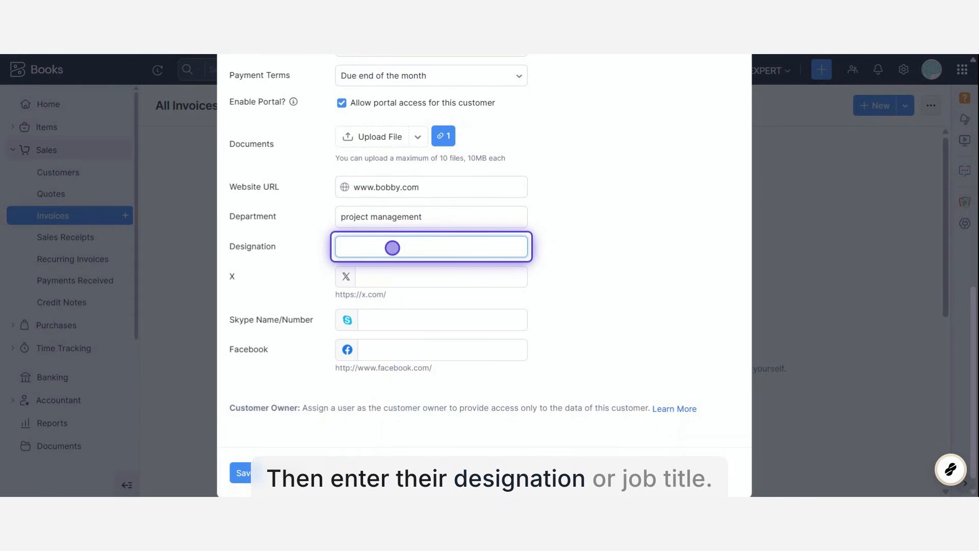
left_click(393, 285)
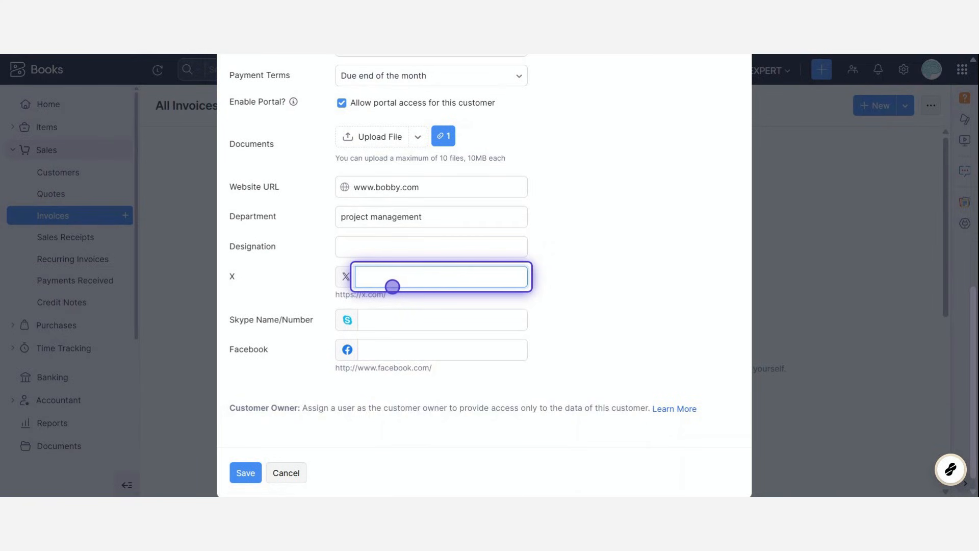
type("https://")
type("s://sampl.twitter.com")
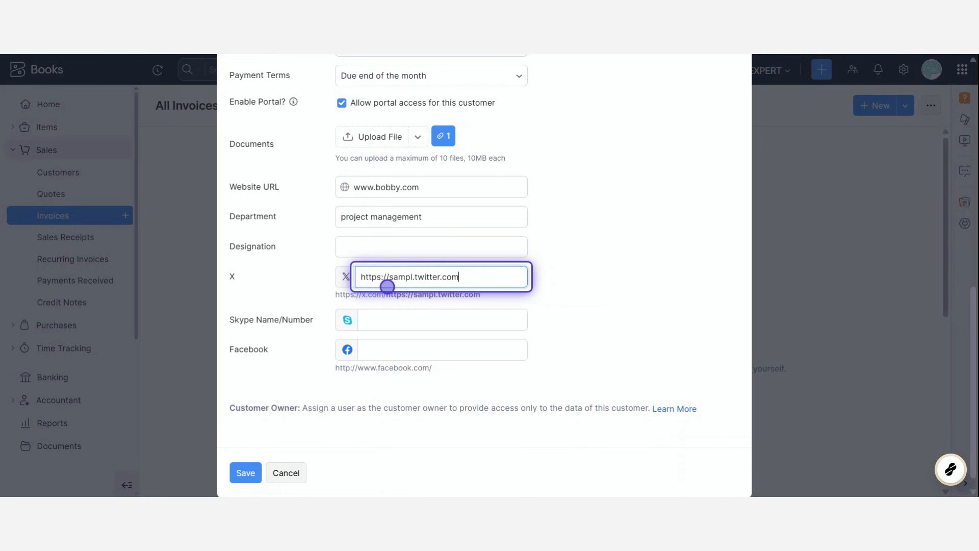
left_click(350, 319)
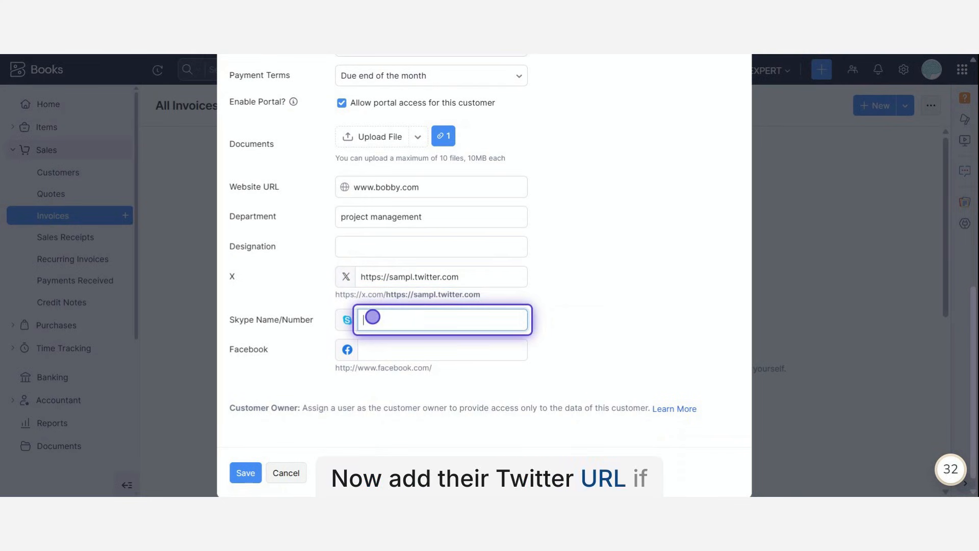
type("skype")
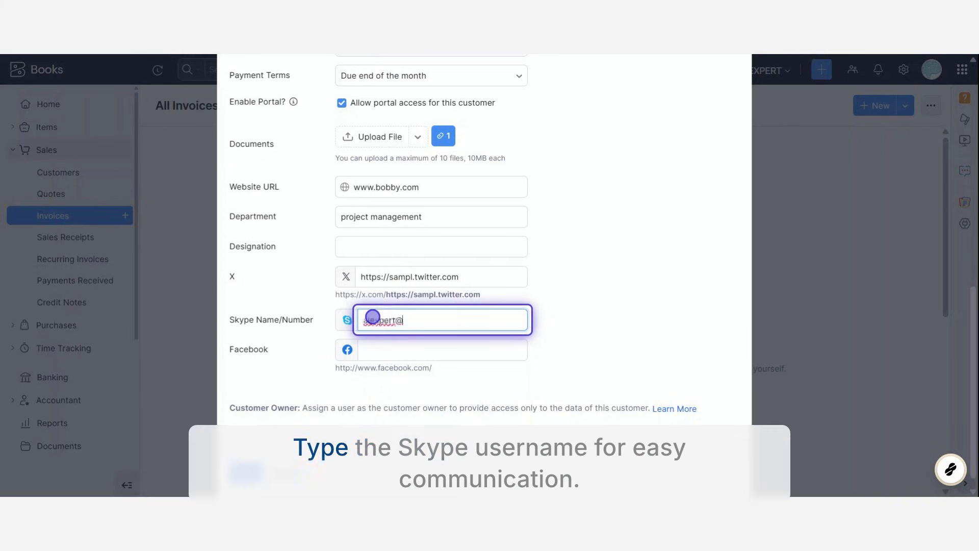
type("@")
left_click(375, 353)
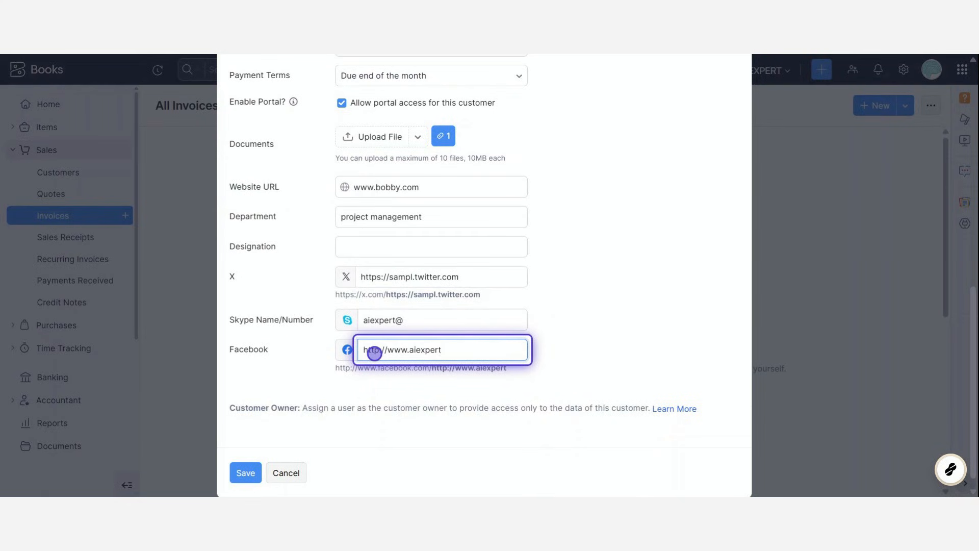
type("om")
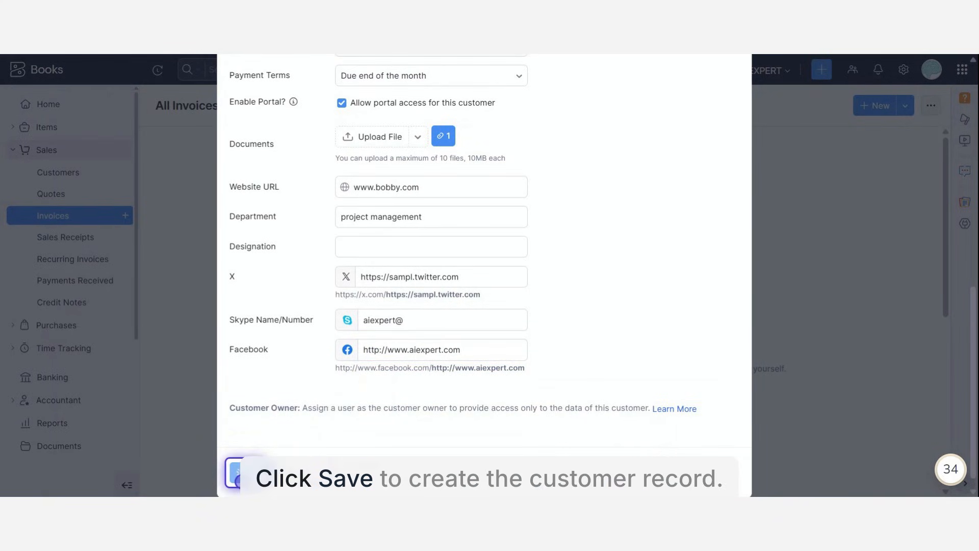
left_click(244, 474)
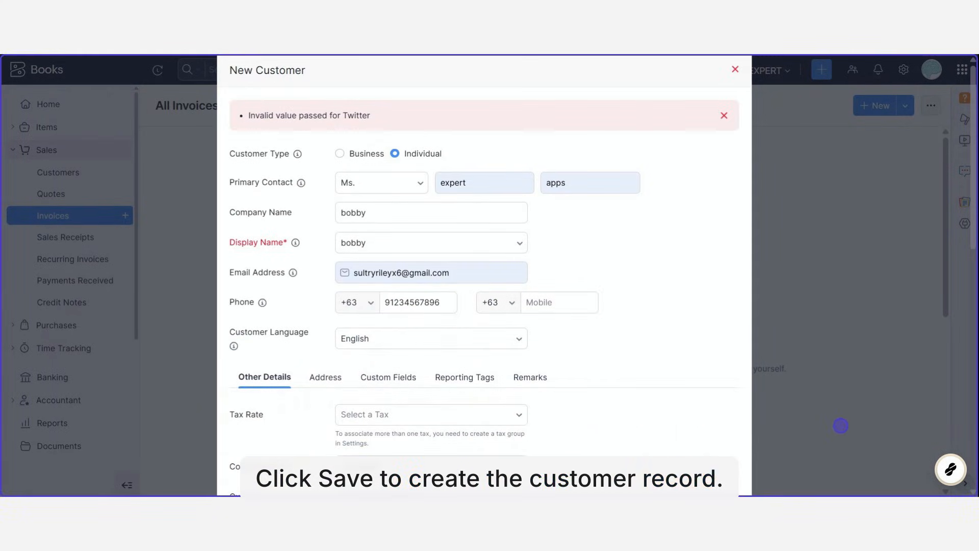